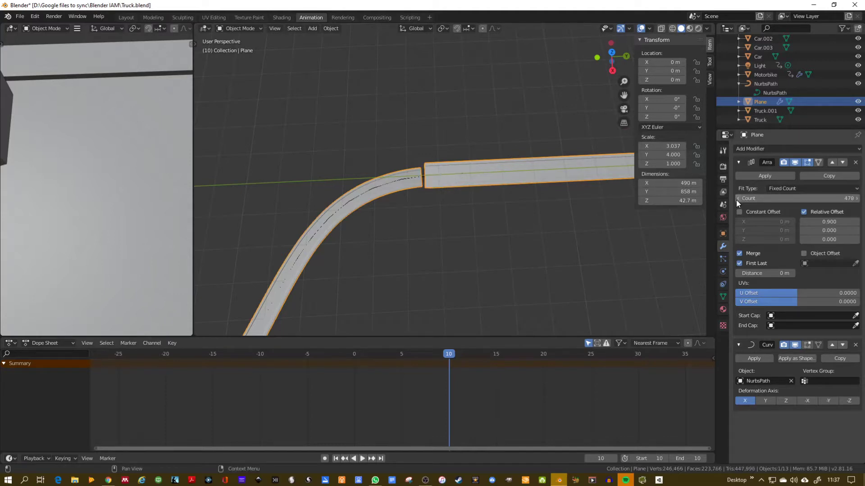
Inspect the joint between the curved and straight road sections and try a different relative X offset in the Array modifier.
{"action": "scroll", "coordinate": [495, 194], "scroll_direction": "up", "scroll_amount": 4}
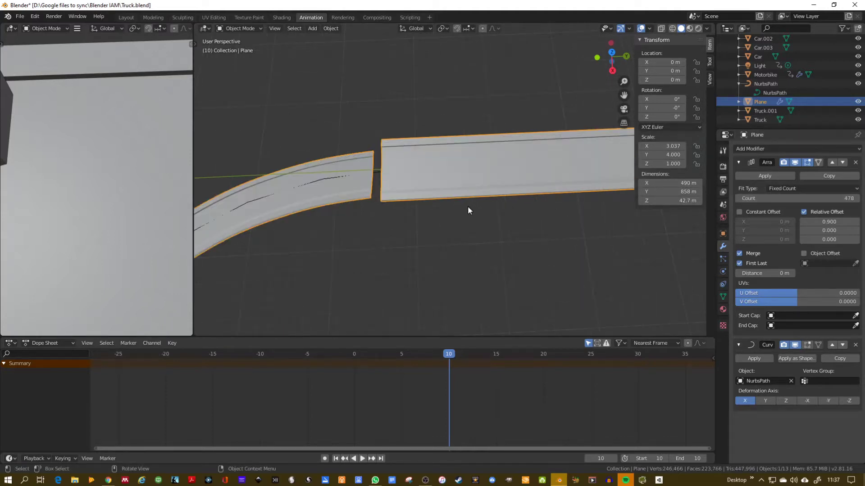
{"action": "middle_click_drag", "start_coordinate": [424, 231], "coordinate": [375, 217]}
{"action": "scroll", "coordinate": [440, 235], "scroll_direction": "down", "scroll_amount": 5}
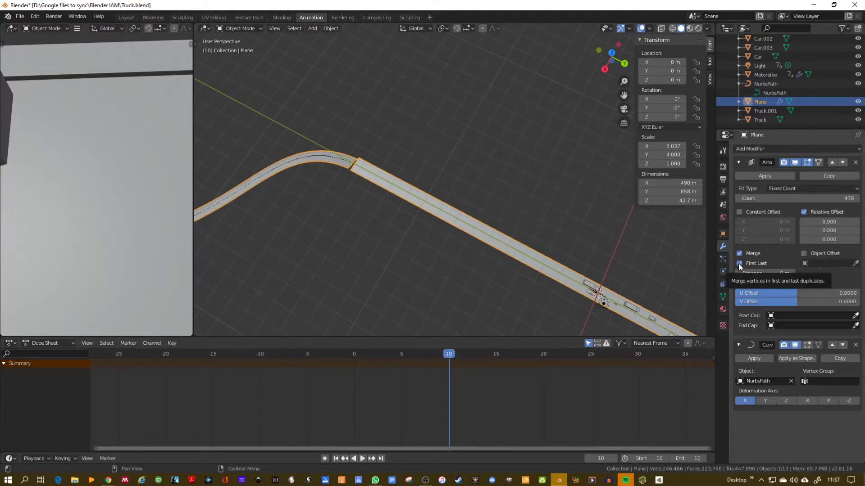
{"action": "left_click", "coordinate": [857, 222]}
{"action": "left_click", "coordinate": [804, 223]}
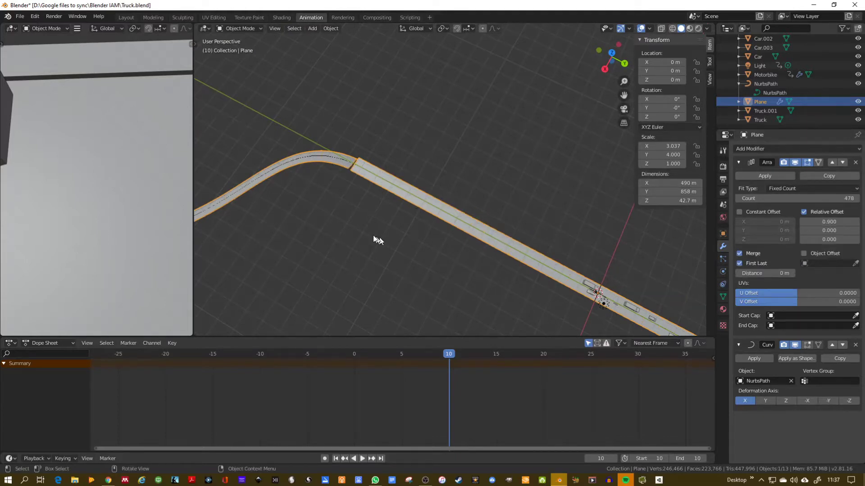
{"action": "scroll", "coordinate": [378, 228], "scroll_direction": "up", "scroll_amount": 2}
{"action": "scroll", "coordinate": [353, 212], "scroll_direction": "down", "scroll_amount": 4}
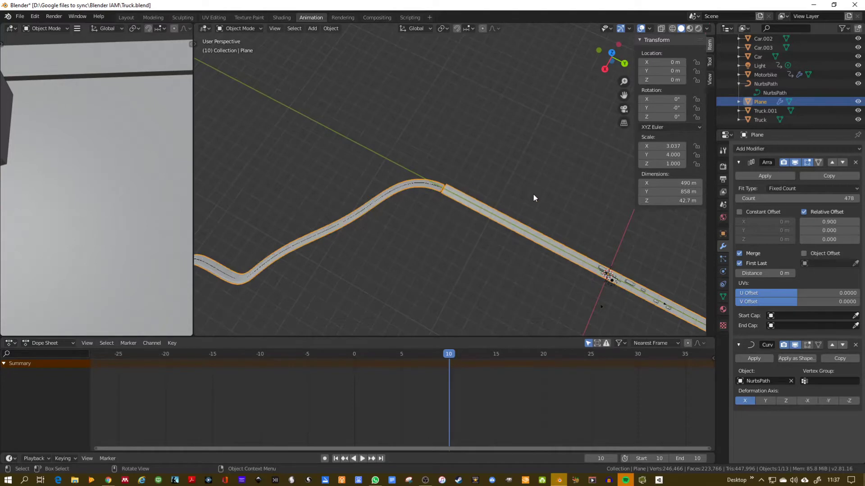
Move the NurbsPath control points near the road joint along the global Y axis, then check the joint up close.
{"action": "left_click", "coordinate": [456, 191]}
{"action": "key", "text": "Tab"}
{"action": "key", "text": "g"}
{"action": "key", "text": "y"}
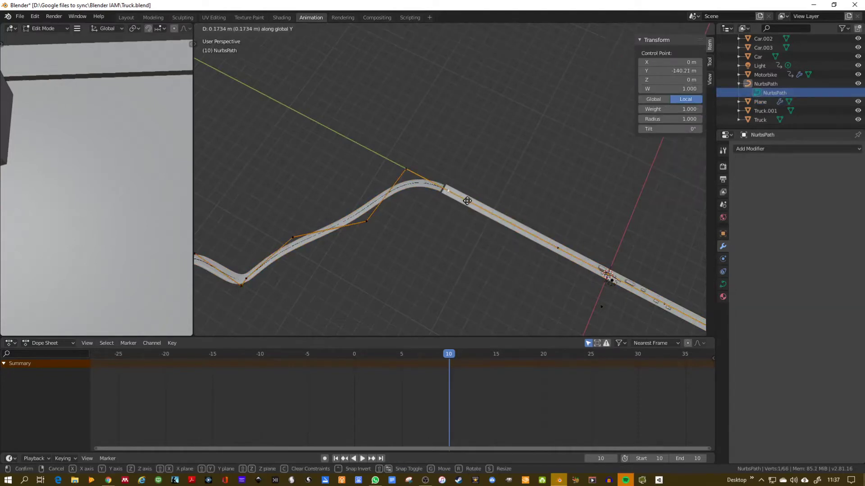
{"action": "left_click", "coordinate": [445, 196]}
{"action": "key", "text": "g"}
{"action": "key", "text": "y"}
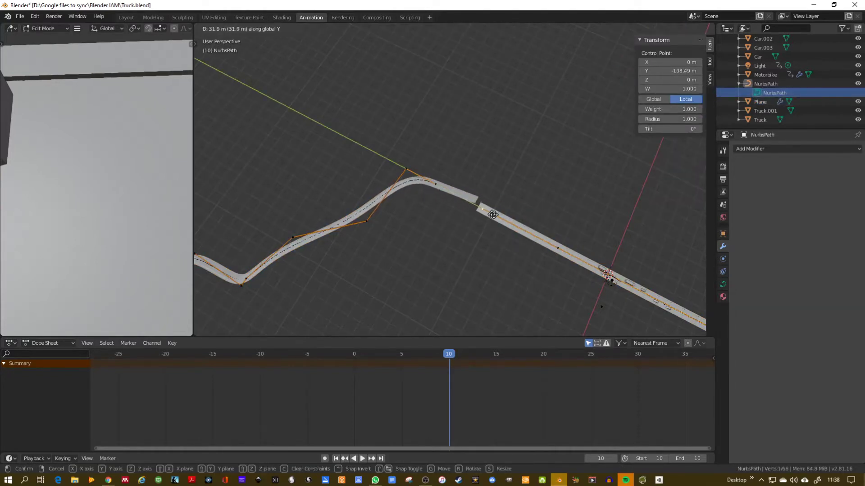
{"action": "left_click", "coordinate": [514, 223]}
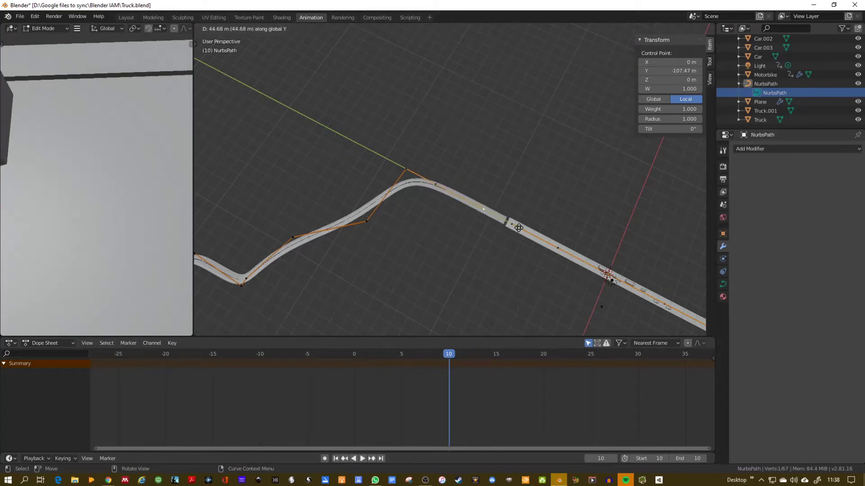
{"action": "scroll", "coordinate": [515, 229], "scroll_direction": "up", "scroll_amount": 10}
{"action": "middle_click_drag", "start_coordinate": [515, 230], "coordinate": [514, 158], "text": "shift"}
{"action": "scroll", "coordinate": [519, 214], "scroll_direction": "down", "scroll_amount": 10}
{"action": "scroll", "coordinate": [539, 183], "scroll_direction": "down", "scroll_amount": 5}
{"action": "scroll", "coordinate": [446, 200], "scroll_direction": "up", "scroll_amount": 4}
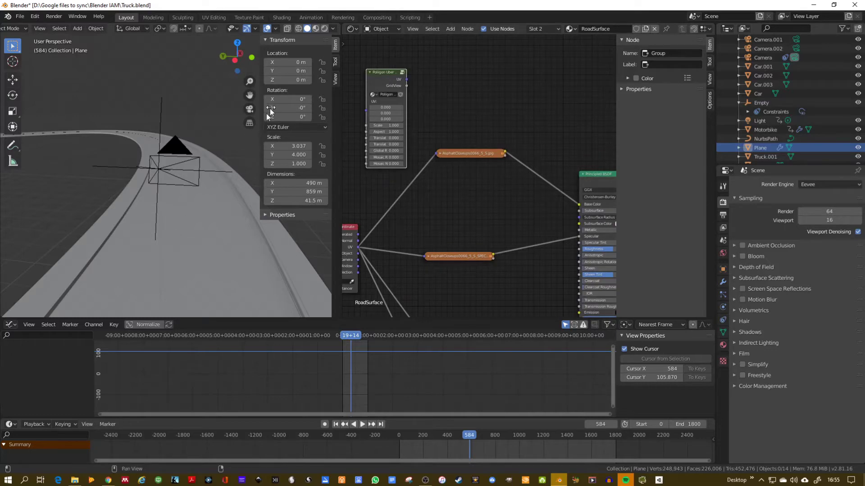
Display the viewport in rendered shading and turn off node use for the road's RoadSurface material.
{"action": "left_click", "coordinate": [316, 28]}
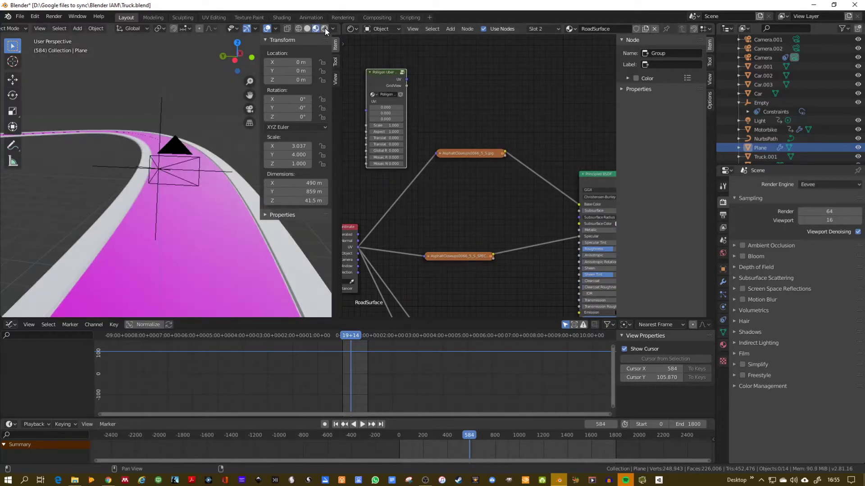
{"action": "left_click", "coordinate": [325, 29]}
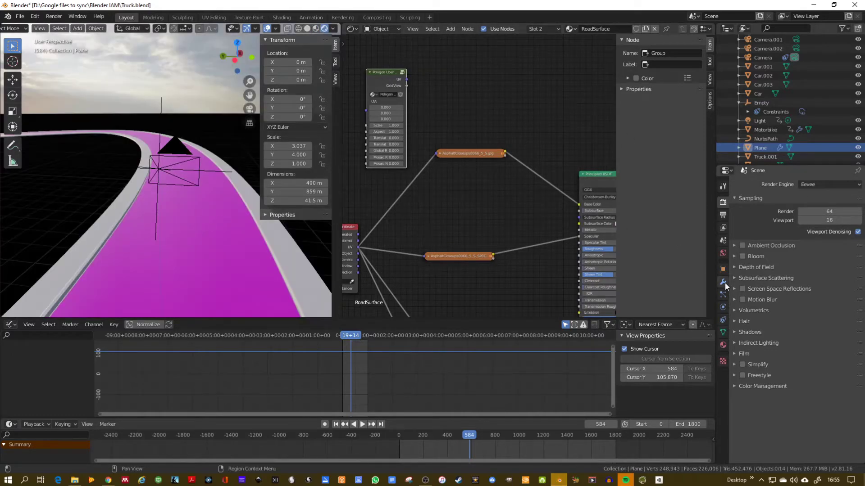
{"action": "left_click", "coordinate": [723, 344]}
{"action": "left_click", "coordinate": [782, 278]}
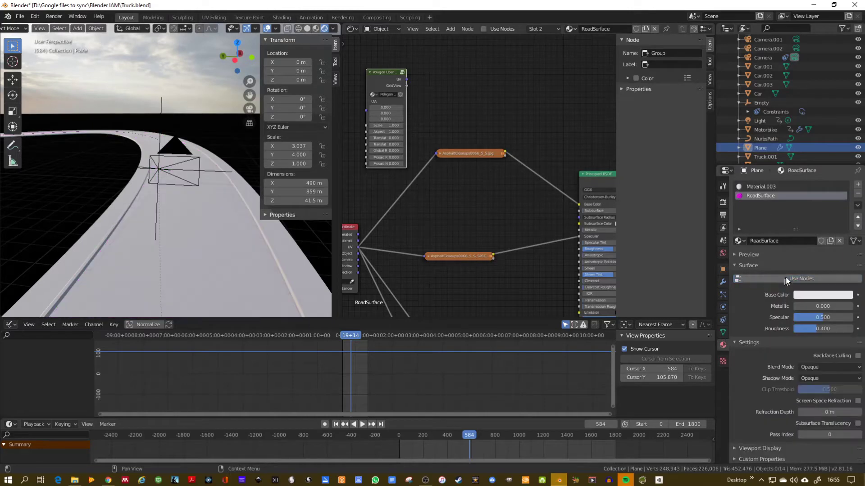
Bring up the road plane's UV layout in the UV Editor in edit mode and scale its UVs down.
{"action": "left_click", "coordinate": [352, 28]}
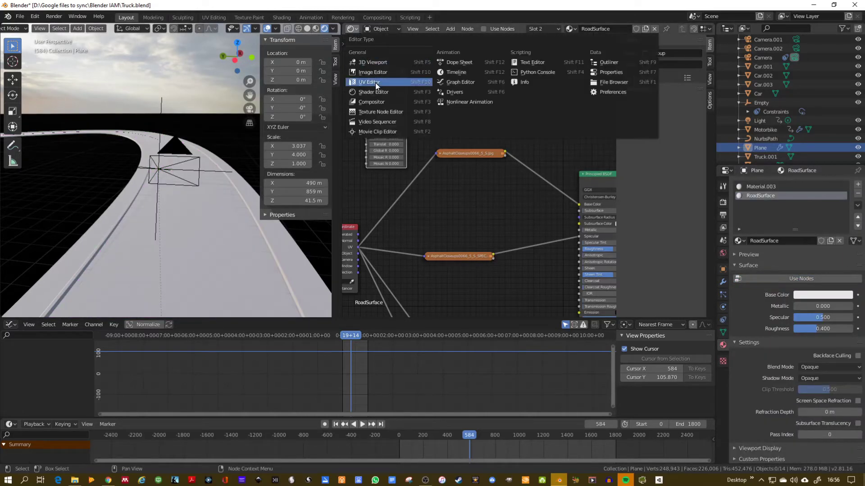
{"action": "left_click", "coordinate": [375, 57]}
{"action": "key", "text": "Tab"}
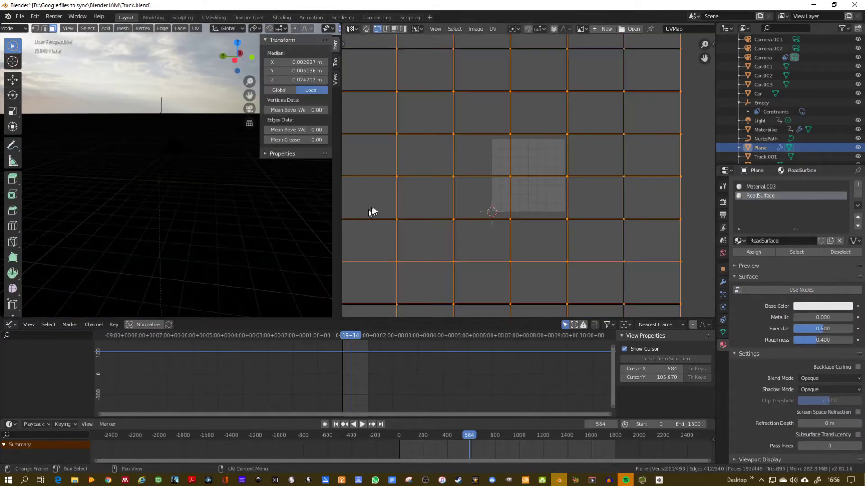
{"action": "key", "text": "s"}
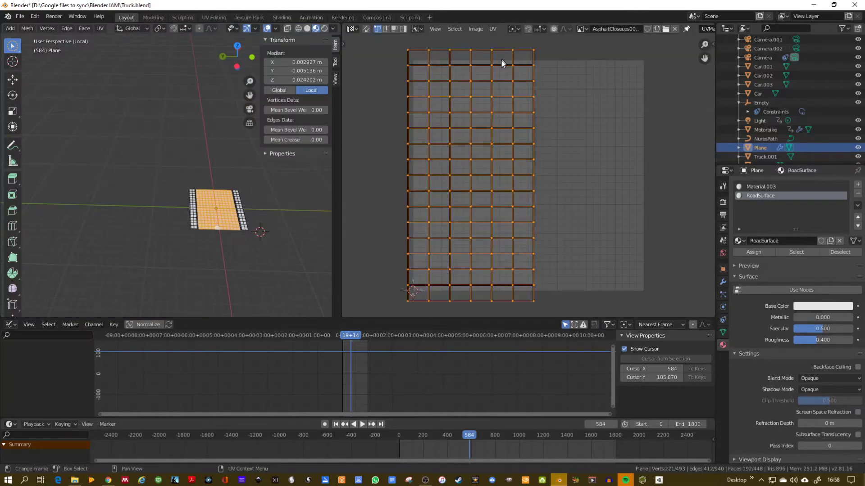
Load the AsphaltCloseups image behind the road's UV layout and fit it in the view.
{"action": "left_click", "coordinate": [578, 28]}
{"action": "left_click", "coordinate": [666, 28]}
{"action": "left_click", "coordinate": [570, 381]}
{"action": "key", "text": "Home"}
Return to the Shader Editor and reload the base colour texture node with AsphaltCloseups0066_5_S.jpg.
{"action": "left_click", "coordinate": [352, 29]}
{"action": "left_click", "coordinate": [378, 86]}
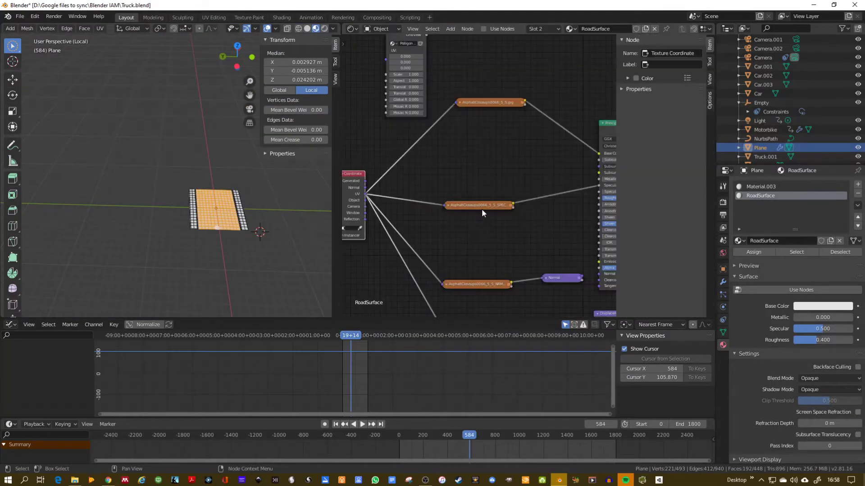
{"action": "left_click", "coordinate": [513, 125]}
{"action": "double_click", "coordinate": [388, 174]}
{"action": "double_click", "coordinate": [388, 158]}
{"action": "left_click", "coordinate": [460, 102]}
Relink the specular and normal texture nodes to AsphaltCloseups0066_5_S_SPEC.png and AsphaltCloseups0066_5_S_NRM.png.
{"action": "left_click", "coordinate": [448, 205]}
{"action": "left_click", "coordinate": [501, 228]}
{"action": "double_click", "coordinate": [396, 174]}
{"action": "left_click_drag", "start_coordinate": [458, 117], "coordinate": [470, 153]}
{"action": "left_click", "coordinate": [378, 228]}
{"action": "left_click", "coordinate": [585, 417]}
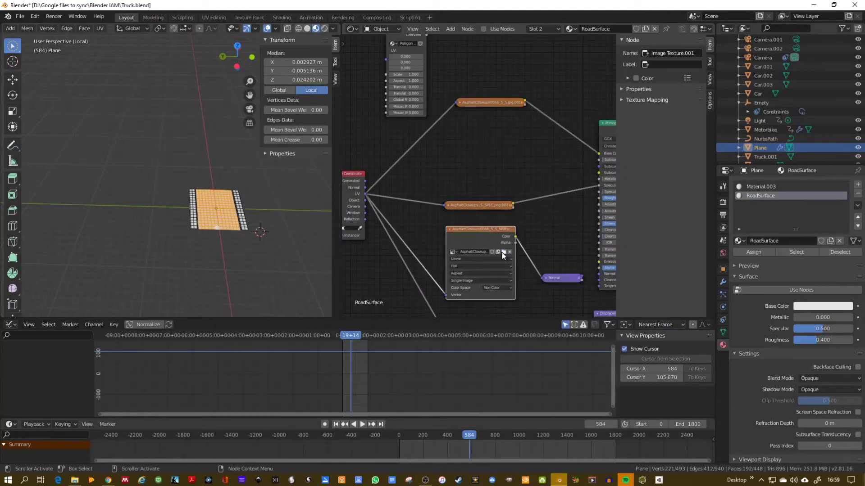
Replace the base colour node's image with AsphaltCloseups0066_5_S_COLOR.png from the Asphalt1 folder.
{"action": "scroll", "coordinate": [503, 255], "scroll_direction": "down", "scroll_amount": 1}
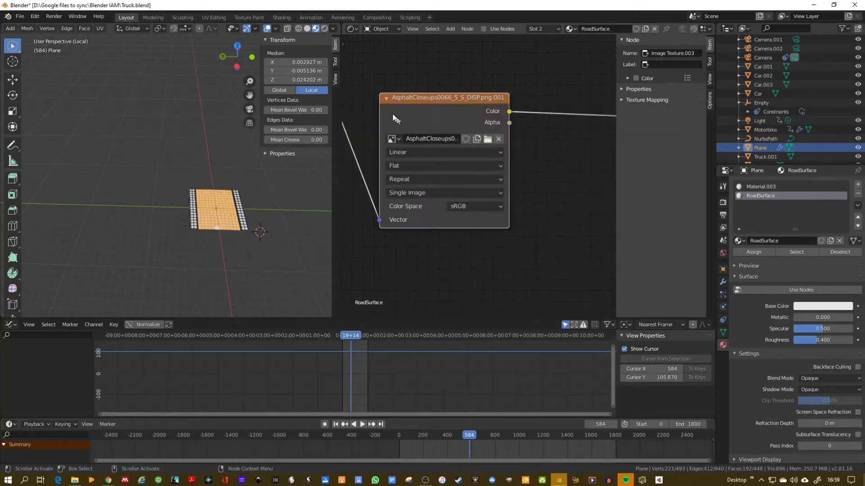
{"action": "left_click", "coordinate": [497, 164]}
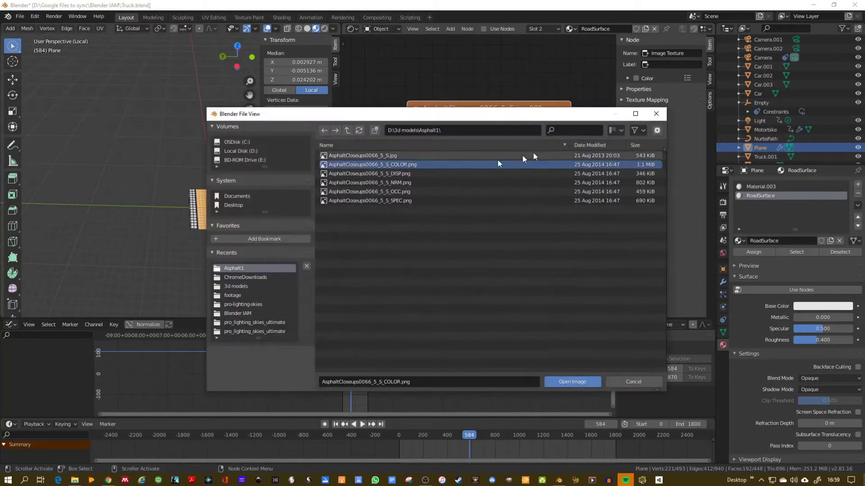
{"action": "left_click", "coordinate": [548, 382]}
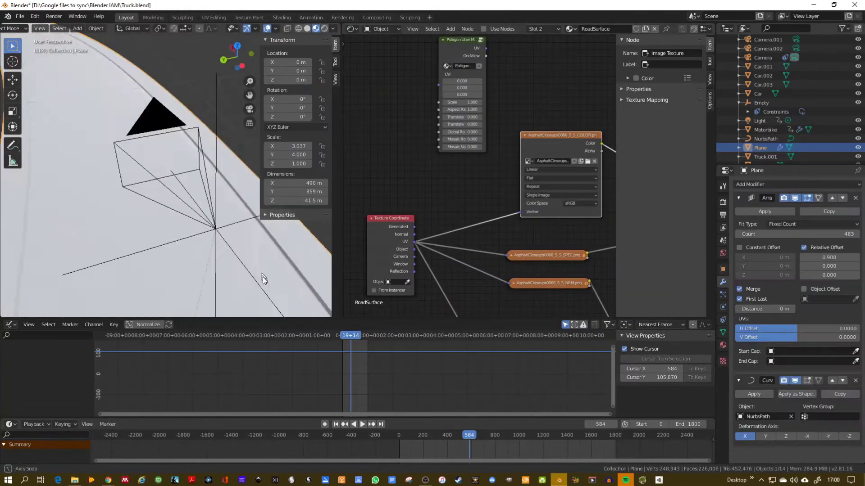
Show the road in rendered shading and turn node use back on for the RoadSurface material.
{"action": "middle_click_drag", "start_coordinate": [264, 279], "coordinate": [203, 179]}
{"action": "left_click", "coordinate": [324, 28]}
{"action": "middle_click_drag", "start_coordinate": [563, 216], "coordinate": [443, 146]}
{"action": "left_click", "coordinate": [468, 91]}
{"action": "double_click", "coordinate": [431, 234]}
{"action": "middle_click_drag", "start_coordinate": [512, 155], "coordinate": [375, 171]}
{"action": "left_click", "coordinate": [722, 345]}
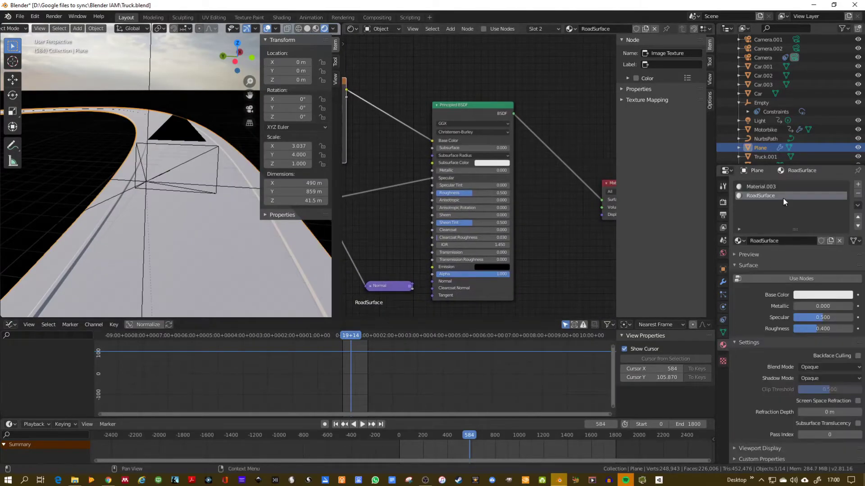
{"action": "left_click", "coordinate": [780, 277]}
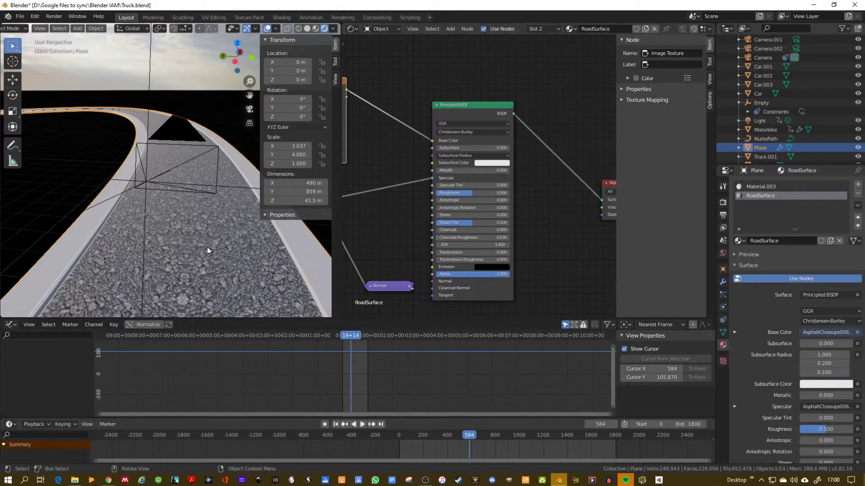
Replace the Hue Saturation Value node between the COLOR texture and the Principled BSDF with a Gamma node and raise its gamma.
{"action": "middle_click_drag", "start_coordinate": [391, 169], "coordinate": [592, 213]}
{"action": "middle_click_drag", "start_coordinate": [369, 51], "coordinate": [407, 82]}
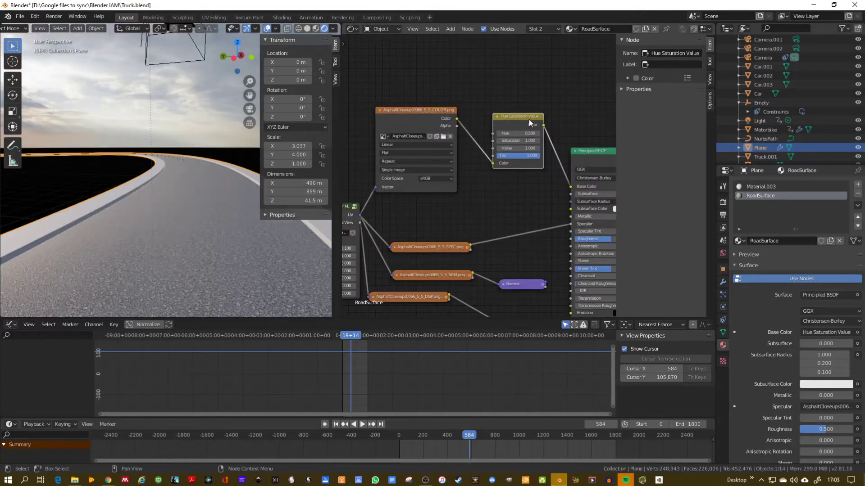
{"action": "key", "text": "ctrl+x"}
{"action": "left_click", "coordinate": [450, 28]}
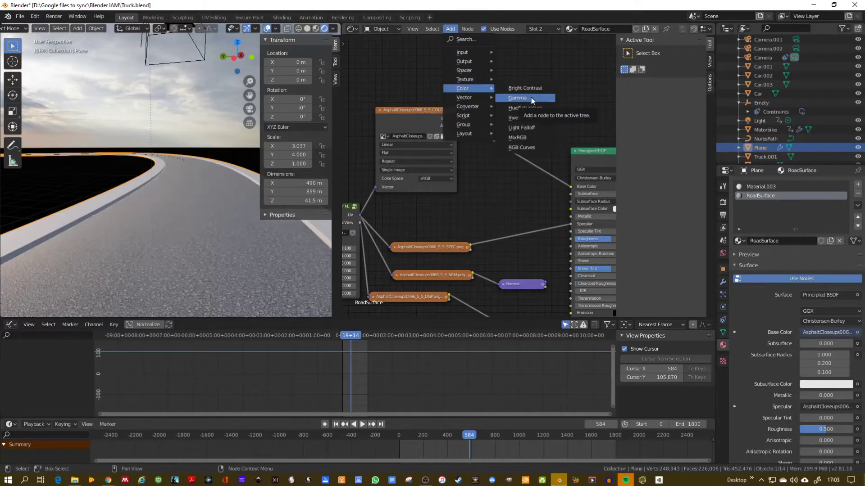
{"action": "left_click", "coordinate": [532, 98]}
{"action": "left_click", "coordinate": [488, 155]}
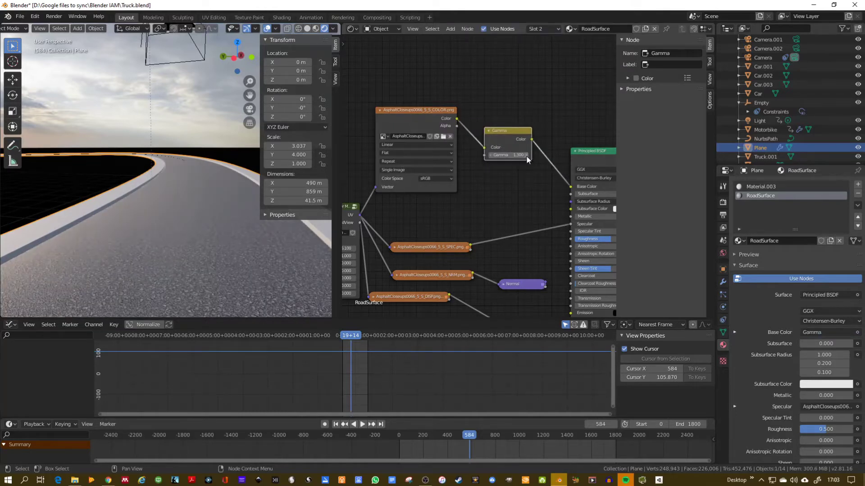
{"action": "left_click_drag", "start_coordinate": [526, 155], "coordinate": [531, 155]}
Connect the Normal node's output to the Normal input of the Principled BSDF.
{"action": "middle_click_drag", "start_coordinate": [163, 253], "coordinate": [140, 240]}
{"action": "middle_click_drag", "start_coordinate": [522, 254], "coordinate": [445, 153]}
{"action": "left_click_drag", "start_coordinate": [467, 181], "coordinate": [493, 227]}
{"action": "mouse_move", "coordinate": [271, 284]}
{"action": "middle_mouse_down"}
{"action": "mouse_move", "coordinate": [260, 296]}
{"action": "mouse_move", "coordinate": [273, 292]}
{"action": "middle_mouse_up"}
Reroute the normal link into the Displacement node, set to scale 0.050, and connect that node to the Material Output's Displacement.
{"action": "middle_click_drag", "start_coordinate": [540, 297], "coordinate": [446, 254]}
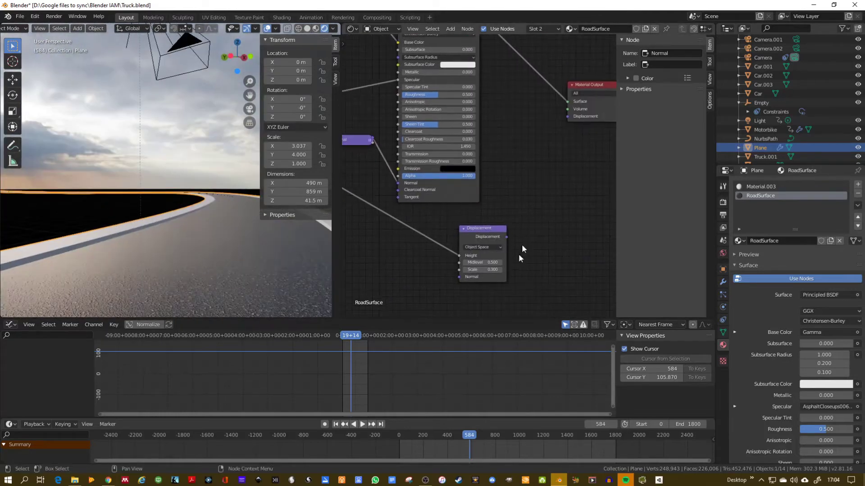
{"action": "left_click_drag", "start_coordinate": [398, 183], "coordinate": [458, 277]}
{"action": "mouse_move", "coordinate": [506, 237]}
{"action": "left_mouse_down"}
{"action": "mouse_move", "coordinate": [575, 127]}
{"action": "mouse_move", "coordinate": [569, 117]}
{"action": "left_mouse_up"}
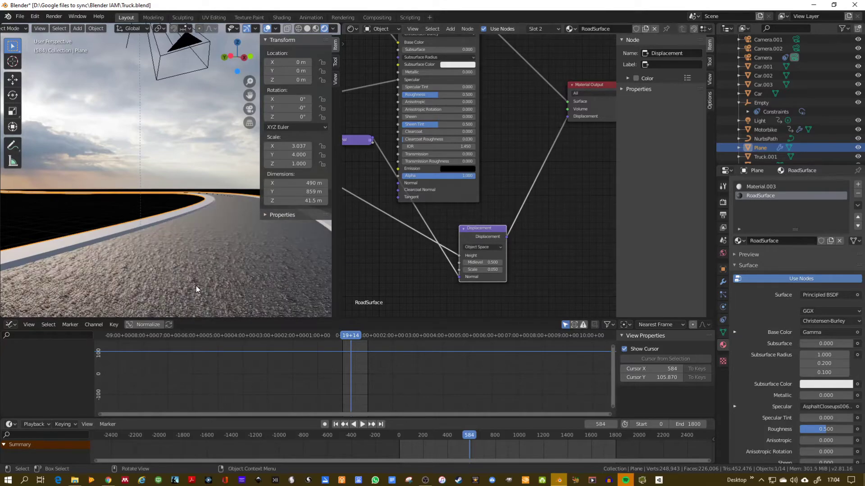
Set the Poliigon UV mapping node's Scale to 1.800 and adjust its Mosaic Rotation.
{"action": "middle_click_drag", "start_coordinate": [354, 181], "coordinate": [641, 260]}
{"action": "left_click_drag", "start_coordinate": [455, 184], "coordinate": [428, 184]}
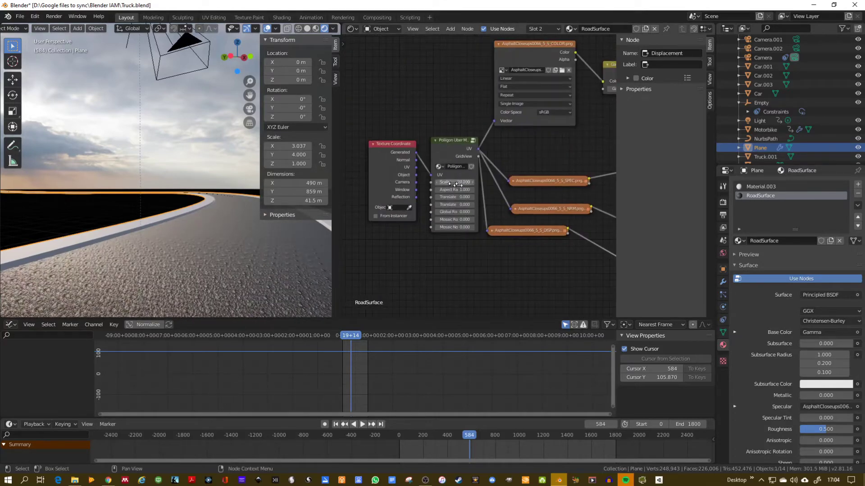
{"action": "left_click_drag", "start_coordinate": [452, 219], "coordinate": [477, 220]}
{"action": "left_click_drag", "start_coordinate": [458, 140], "coordinate": [439, 141]}
{"action": "left_click_drag", "start_coordinate": [439, 184], "coordinate": [356, 184]}
{"action": "left_click", "coordinate": [451, 191]}
{"action": "left_click", "coordinate": [417, 191]}
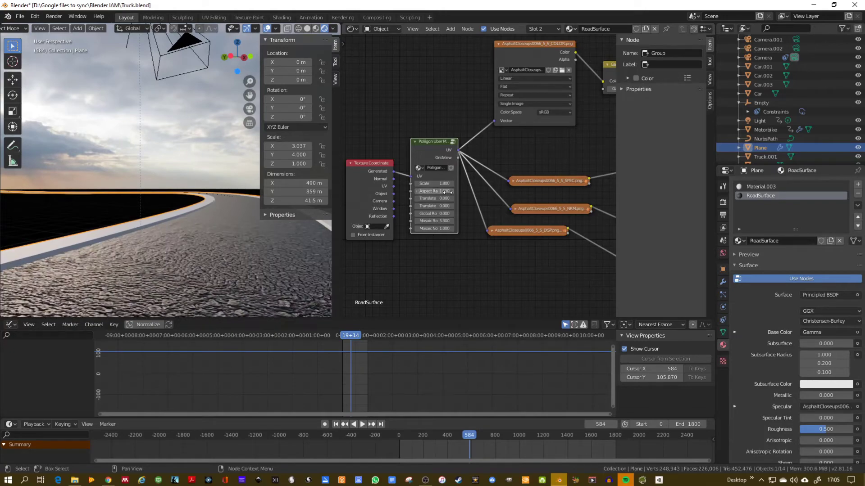
{"action": "left_click_drag", "start_coordinate": [427, 219], "coordinate": [451, 219]}
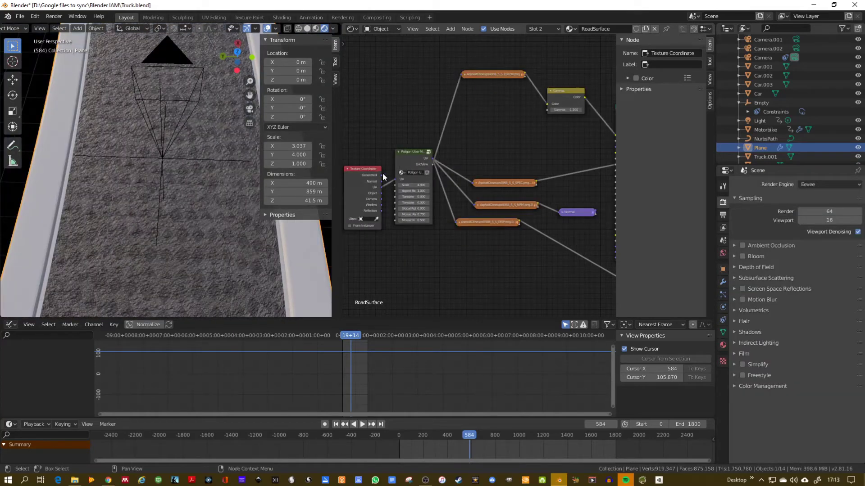
Feed the Generated coordinates into the Poliigon mapping node's UV input and raise its mosaic rotation and mosaic noise.
{"action": "left_click_drag", "start_coordinate": [396, 182], "coordinate": [394, 180]}
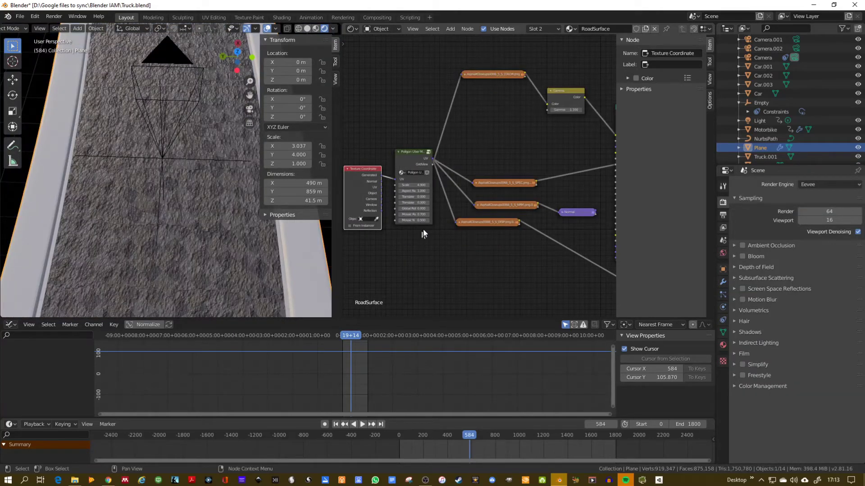
{"action": "left_click_drag", "start_coordinate": [409, 214], "coordinate": [420, 221]}
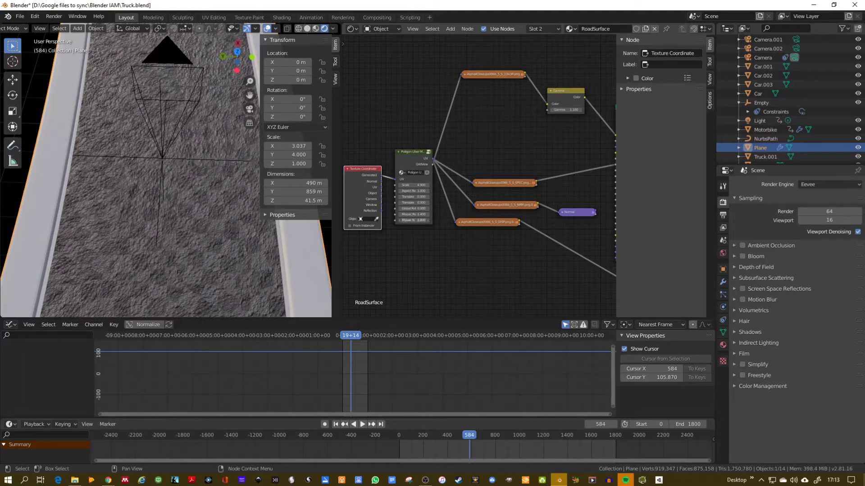
Examine the asphalt tiling up close, then through the camera at the current frame and at the first frame.
{"action": "middle_click_drag", "start_coordinate": [453, 275], "coordinate": [585, 189]}
{"action": "scroll", "coordinate": [264, 254], "scroll_direction": "up", "scroll_amount": 4}
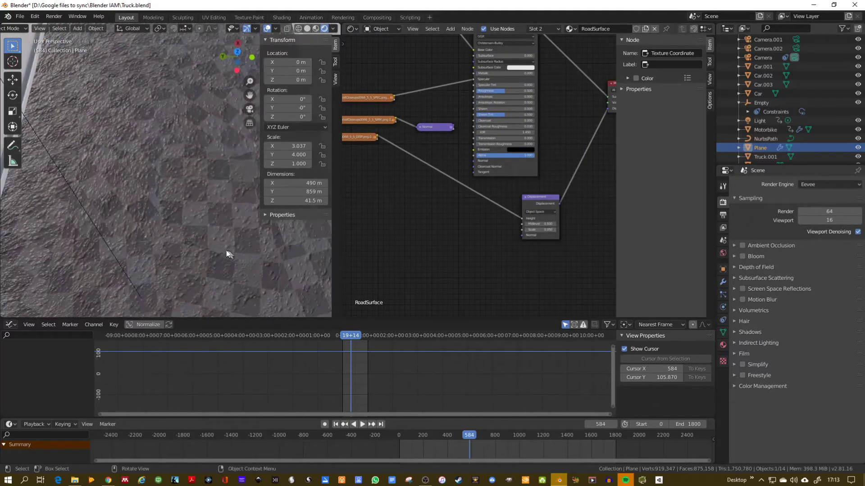
{"action": "scroll", "coordinate": [263, 254], "scroll_direction": "down", "scroll_amount": 2}
{"action": "mouse_move", "coordinate": [427, 105]}
{"action": "middle_mouse_down"}
{"action": "mouse_move", "coordinate": [398, 213]}
{"action": "mouse_move", "coordinate": [467, 203]}
{"action": "middle_mouse_up"}
{"action": "middle_click_drag", "start_coordinate": [346, 169], "coordinate": [427, 177]}
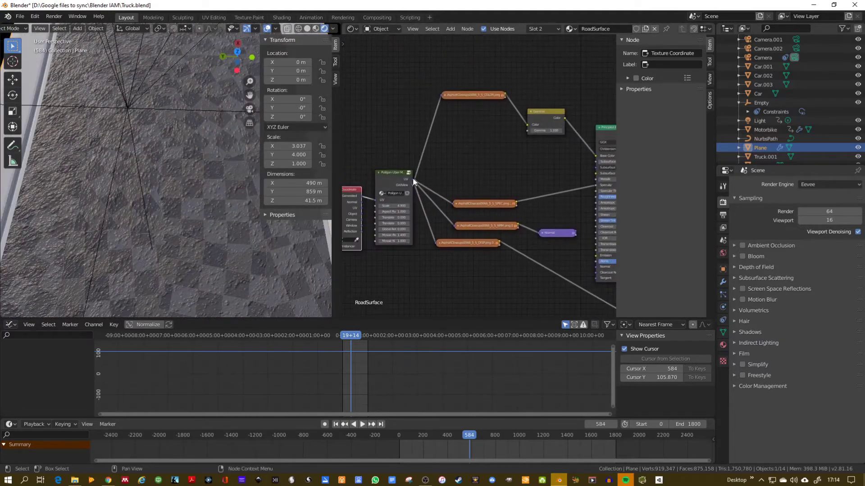
{"action": "middle_click_drag", "start_coordinate": [222, 253], "coordinate": [200, 277]}
{"action": "key", "text": "KP_0"}
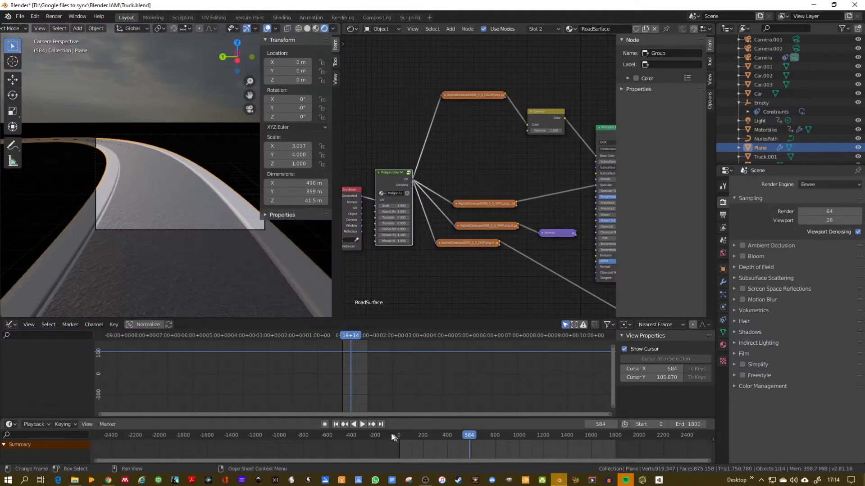
{"action": "key", "text": "shift+Left"}
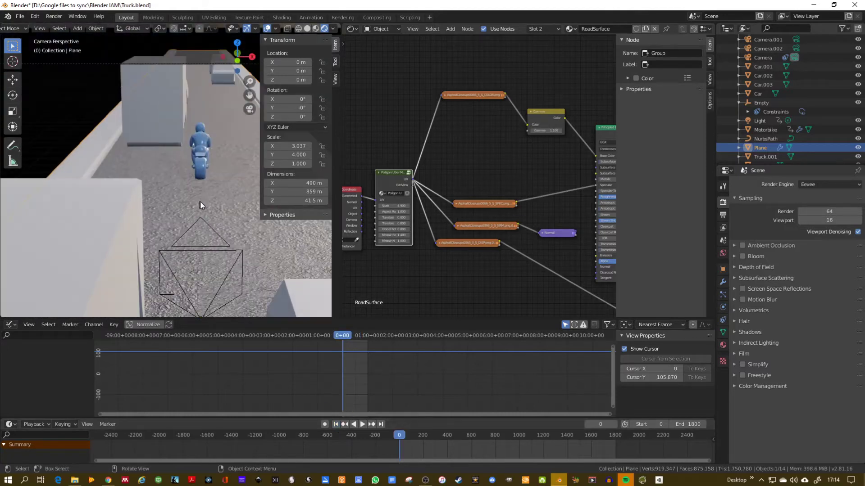
Move the colour texture node nearer the mapping node, then set Gamma to 2.000 and the Displacement node's Scale to 0.025.
{"action": "left_click_drag", "start_coordinate": [481, 95], "coordinate": [446, 124]}
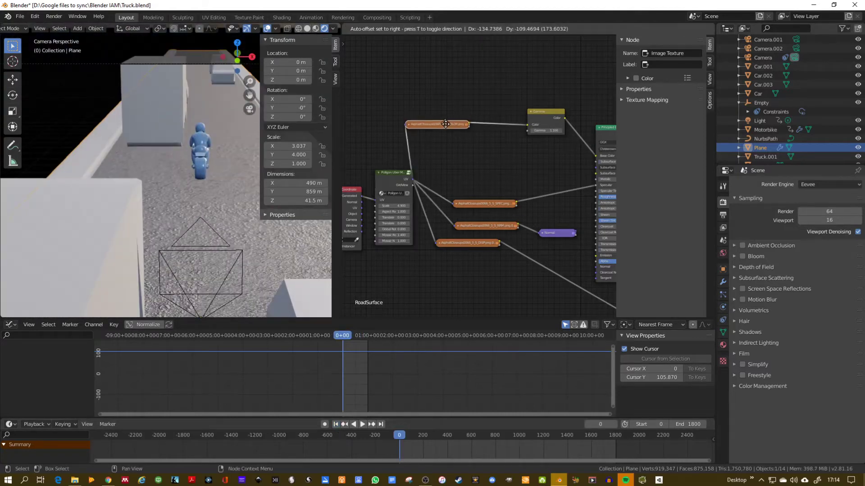
{"action": "left_click", "coordinate": [560, 131]}
{"action": "left_click", "coordinate": [560, 131]}
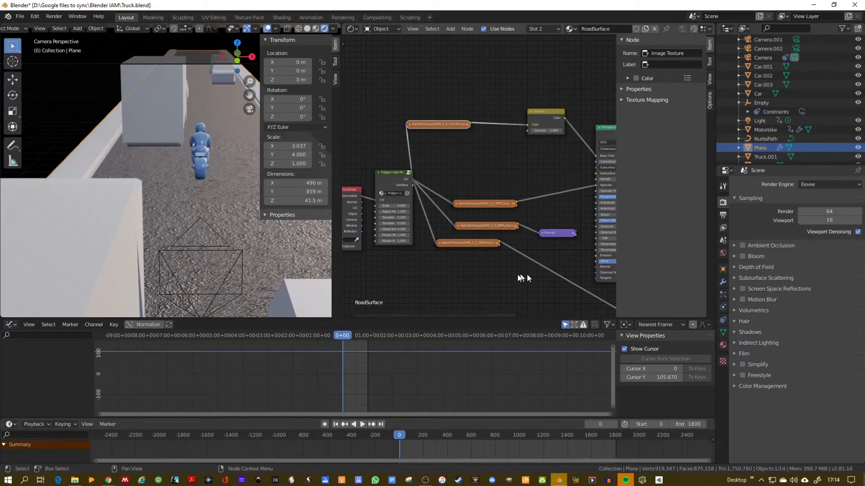
{"action": "middle_click_drag", "start_coordinate": [526, 274], "coordinate": [343, 150]}
{"action": "left_click", "coordinate": [486, 214]}
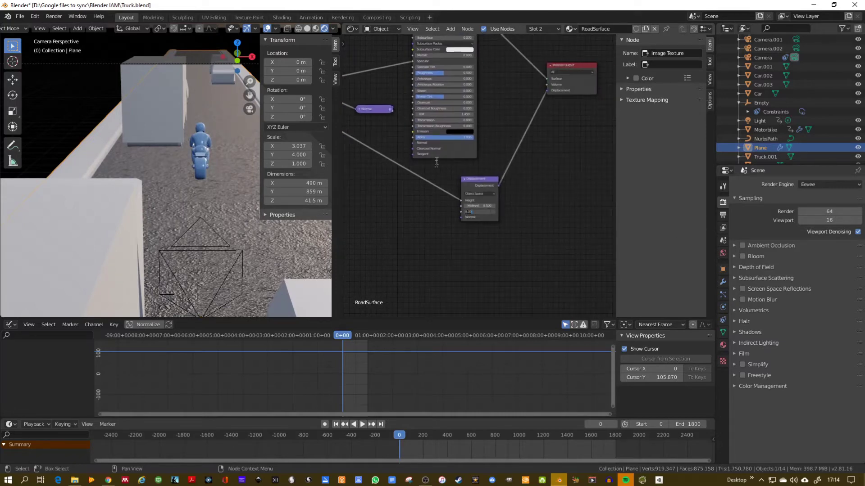
Insert a Bright/Contrast node between the Gamma node and the Principled BSDF's Base Color.
{"action": "middle_click_drag", "start_coordinate": [488, 172], "coordinate": [487, 80]}
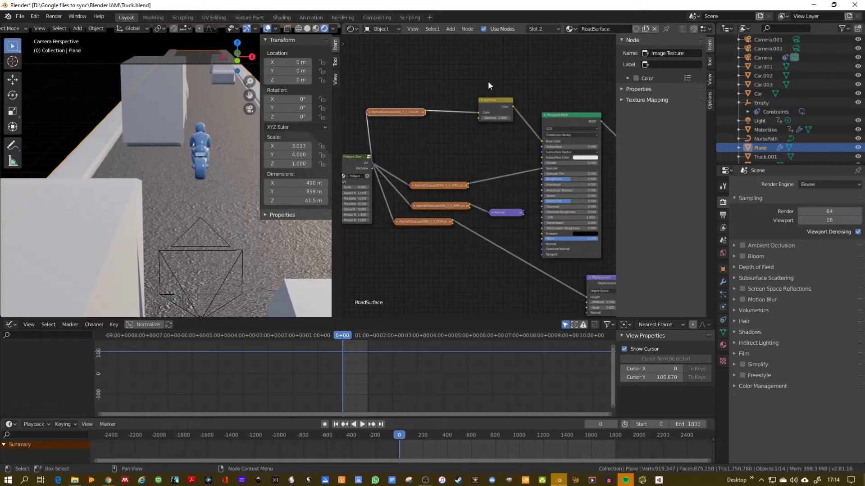
{"action": "left_click", "coordinate": [453, 28]}
{"action": "mouse_move", "coordinate": [474, 87]}
{"action": "left_click", "coordinate": [514, 90]}
{"action": "left_click", "coordinate": [491, 113]}
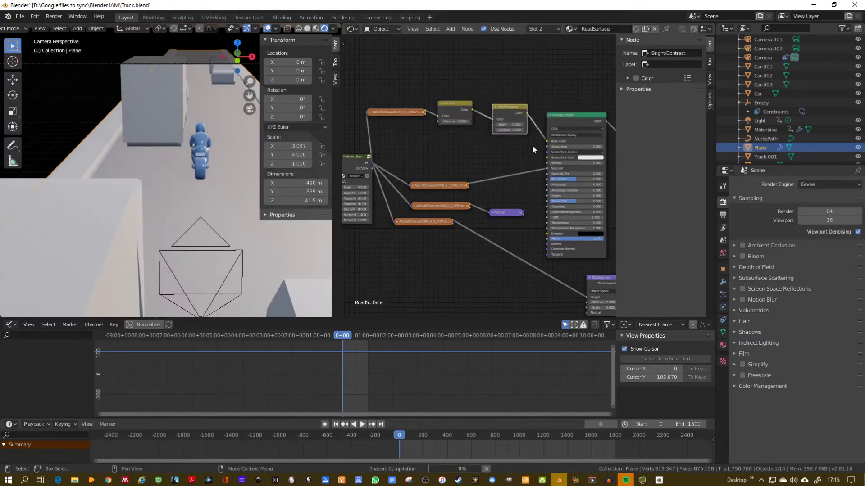
Replace the colour texture's image with AsphaltCloseups0066_5_S.jpg and raise the Poliigon mapping node's Scale.
{"action": "left_click", "coordinate": [406, 112]}
{"action": "left_click", "coordinate": [368, 111]}
{"action": "left_click", "coordinate": [416, 131]}
{"action": "double_click", "coordinate": [405, 154]}
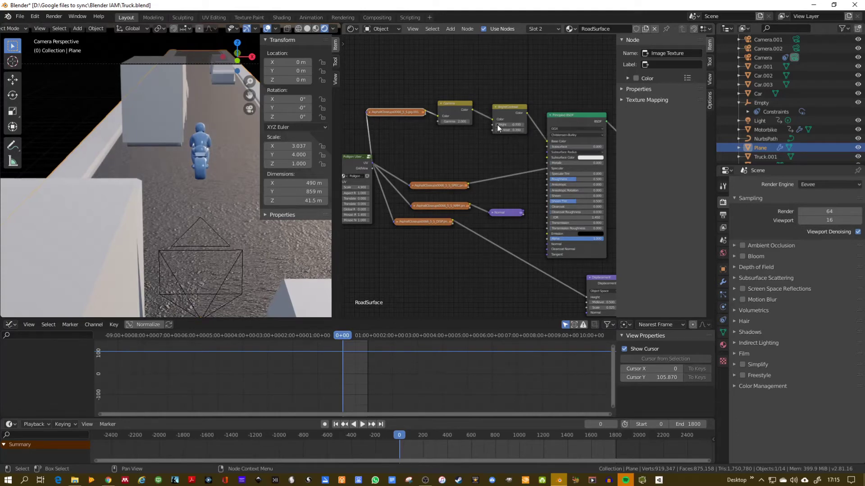
{"action": "mouse_move", "coordinate": [193, 207]}
{"action": "middle_mouse_down"}
{"action": "mouse_move", "coordinate": [177, 211]}
{"action": "mouse_move", "coordinate": [190, 212]}
{"action": "middle_mouse_up"}
{"action": "left_click_drag", "start_coordinate": [356, 187], "coordinate": [378, 188]}
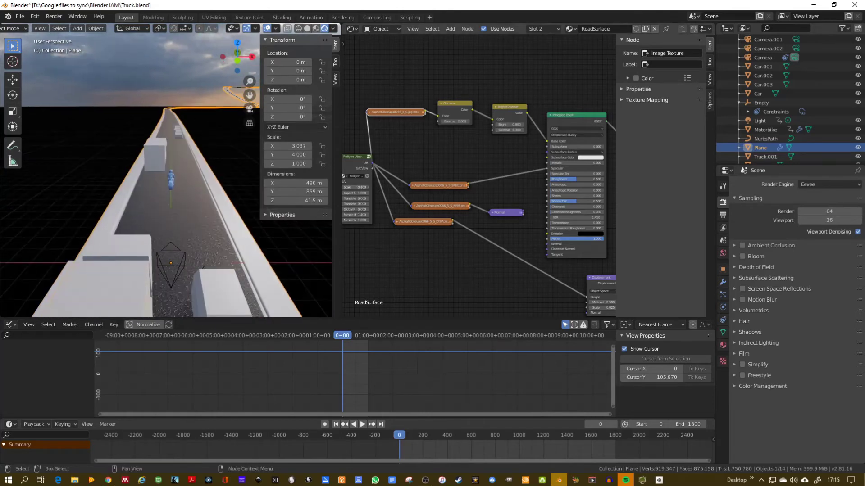
Try routing the Normal node into the Principled BSDF's Normal input.
{"action": "middle_click_drag", "start_coordinate": [194, 253], "coordinate": [207, 268]}
{"action": "middle_click_drag", "start_coordinate": [469, 291], "coordinate": [404, 223]}
{"action": "left_click", "coordinate": [404, 223]}
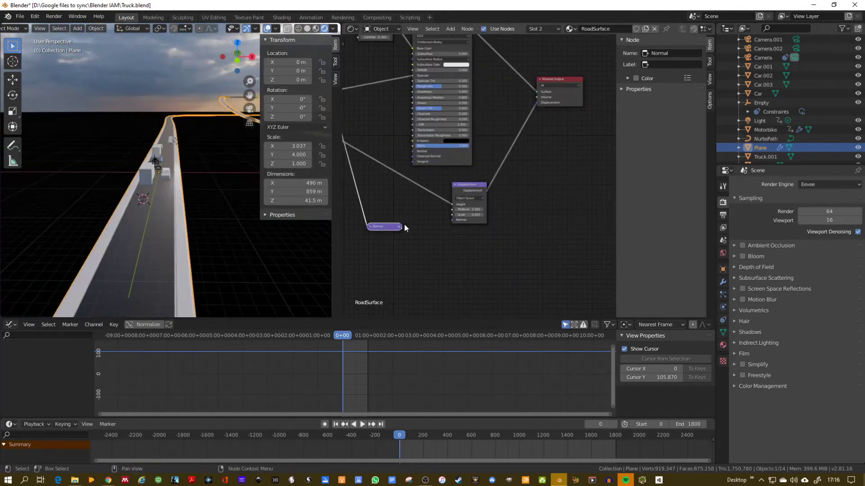
{"action": "middle_click_drag", "start_coordinate": [203, 253], "coordinate": [210, 261]}
{"action": "scroll", "coordinate": [211, 262], "scroll_direction": "up", "scroll_amount": 5}
{"action": "middle_click_drag", "start_coordinate": [361, 137], "coordinate": [411, 180]}
{"action": "left_click_drag", "start_coordinate": [451, 269], "coordinate": [463, 193]}
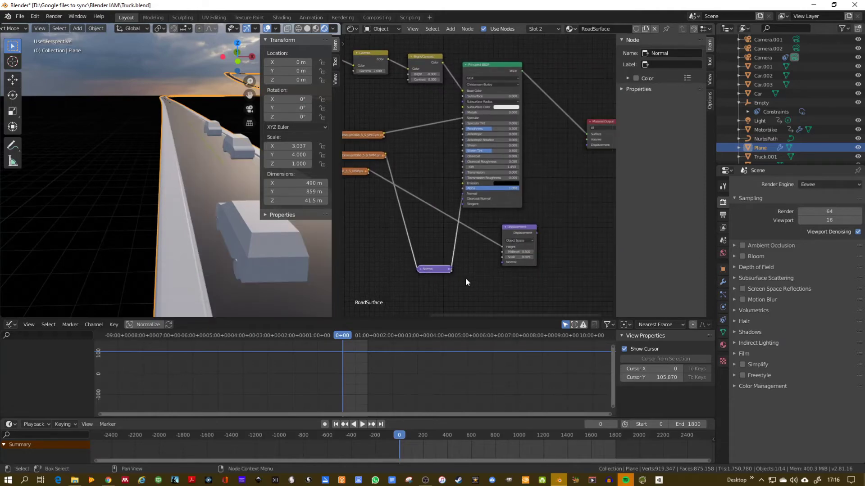
{"action": "left_click", "coordinate": [504, 239], "text": "ctrl+shift"}
{"action": "left_click_drag", "start_coordinate": [450, 195], "coordinate": [299, 276]}
Delete the Gamma node while keeping the colour texture linked to the Bright/Contrast node.
{"action": "scroll", "coordinate": [477, 171], "scroll_direction": "up", "scroll_amount": 3}
{"action": "middle_click_drag", "start_coordinate": [478, 171], "coordinate": [563, 203]}
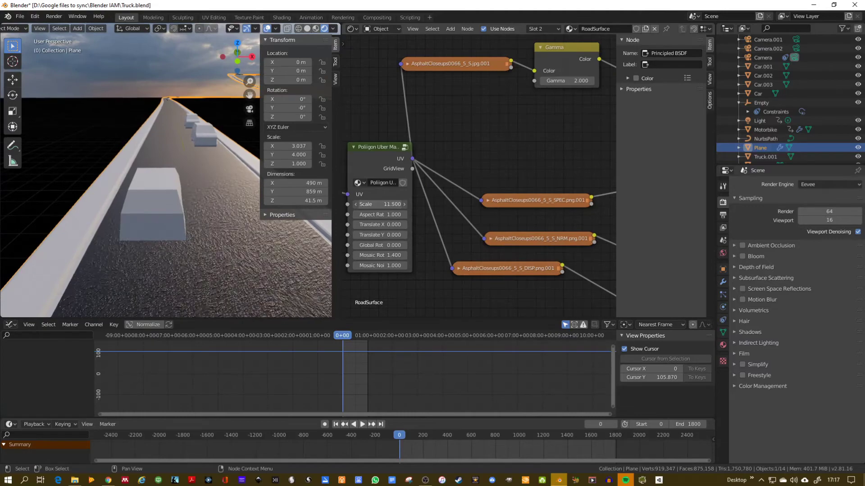
{"action": "left_click_drag", "start_coordinate": [559, 67], "coordinate": [477, 155]}
{"action": "key", "text": "ctrl+x"}
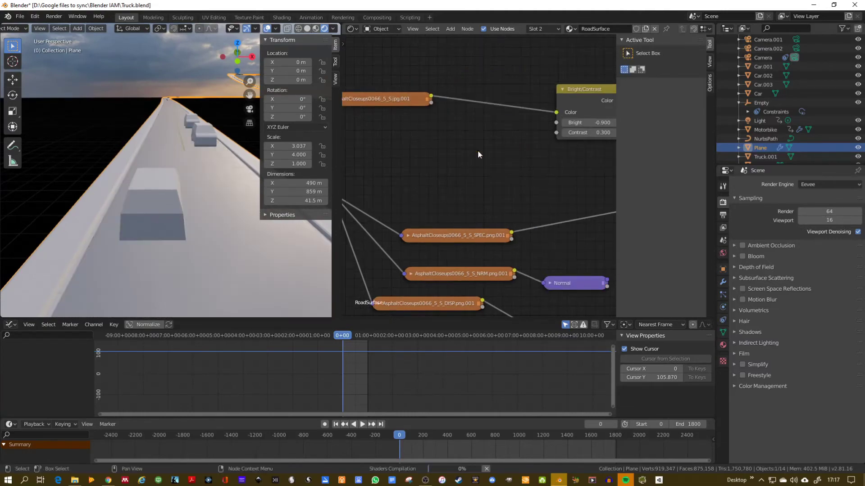
Set the Poliigon mapping node's Scale to 4.300 and its Mosaic Rotation to 0.000.
{"action": "left_click_drag", "start_coordinate": [392, 102], "coordinate": [449, 111]}
{"action": "middle_click_drag", "start_coordinate": [360, 202], "coordinate": [500, 203]}
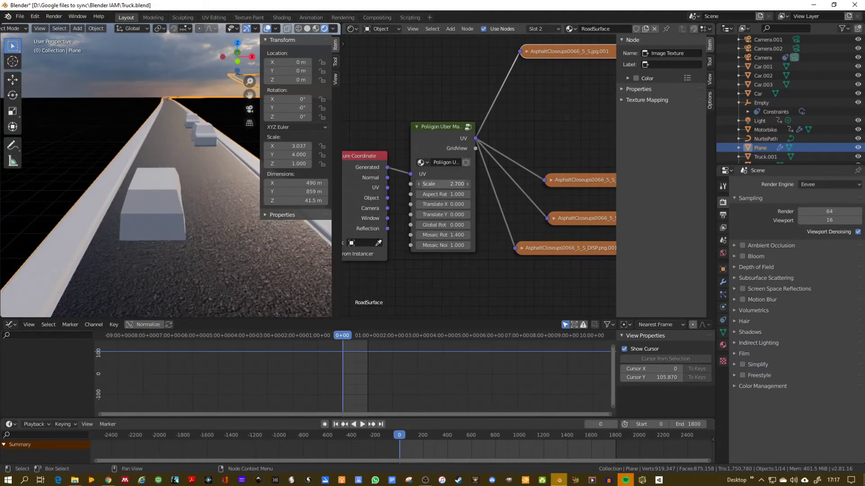
{"action": "middle_click_drag", "start_coordinate": [585, 135], "coordinate": [342, 130]}
{"action": "key", "text": "BackSpace"}
{"action": "mouse_move", "coordinate": [480, 120]}
{"action": "left_mouse_down"}
{"action": "mouse_move", "coordinate": [471, 119]}
{"action": "mouse_move", "coordinate": [500, 130]}
{"action": "left_mouse_up"}
{"action": "middle_click_drag", "start_coordinate": [397, 162], "coordinate": [405, 157]}
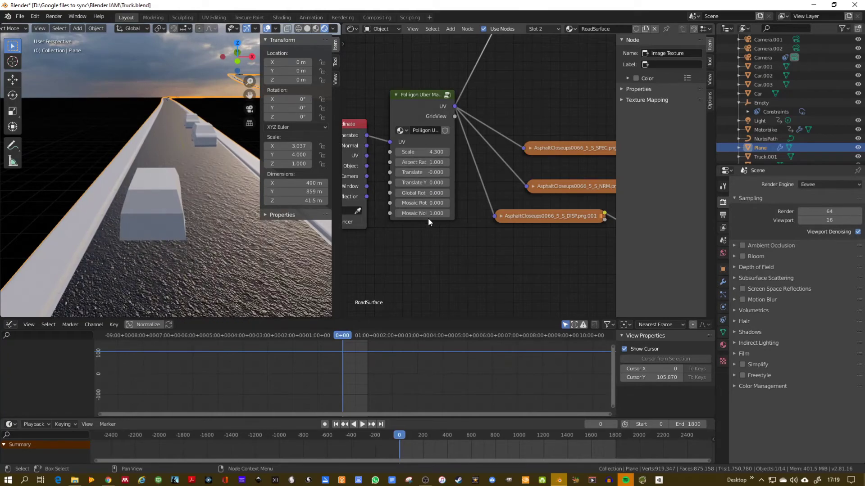
Raise the Displacement node's Midlevel to 5.700 and check the road relief up close.
{"action": "middle_click_drag", "start_coordinate": [333, 244], "coordinate": [481, 219]}
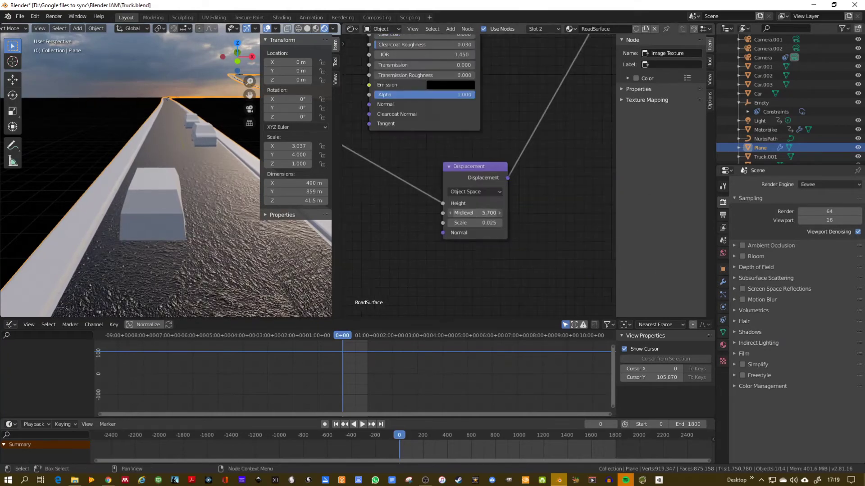
{"action": "scroll", "coordinate": [227, 268], "scroll_direction": "up", "scroll_amount": 1}
{"action": "middle_click_drag", "start_coordinate": [227, 267], "coordinate": [227, 265]}
{"action": "scroll", "coordinate": [228, 265], "scroll_direction": "down", "scroll_amount": 1}
{"action": "scroll", "coordinate": [376, 214], "scroll_direction": "down", "scroll_amount": 1}
Set the Bright/Contrast node to Bright -1.100 and Contrast 8.100, and check the road through the camera.
{"action": "middle_click_drag", "start_coordinate": [376, 213], "coordinate": [464, 212]}
{"action": "left_click_drag", "start_coordinate": [471, 197], "coordinate": [505, 197]}
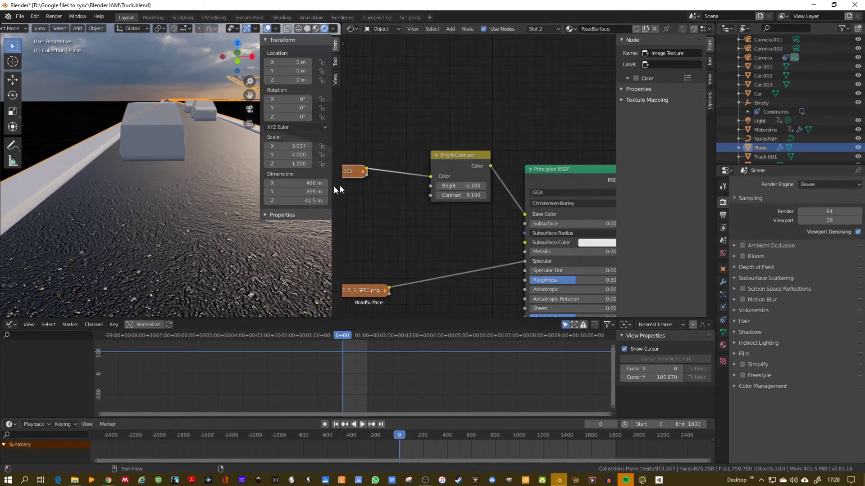
{"action": "scroll", "coordinate": [210, 259], "scroll_direction": "down", "scroll_amount": 5}
{"action": "scroll", "coordinate": [210, 259], "scroll_direction": "up", "scroll_amount": 3}
{"action": "key", "text": "KP_0"}
{"action": "scroll", "coordinate": [208, 204], "scroll_direction": "up", "scroll_amount": 2}
Change the colour space of the SPEC texture and reposition its node below the colour texture.
{"action": "middle_click_drag", "start_coordinate": [402, 291], "coordinate": [571, 202]}
{"action": "key", "text": "h"}
{"action": "left_click", "coordinate": [439, 82]}
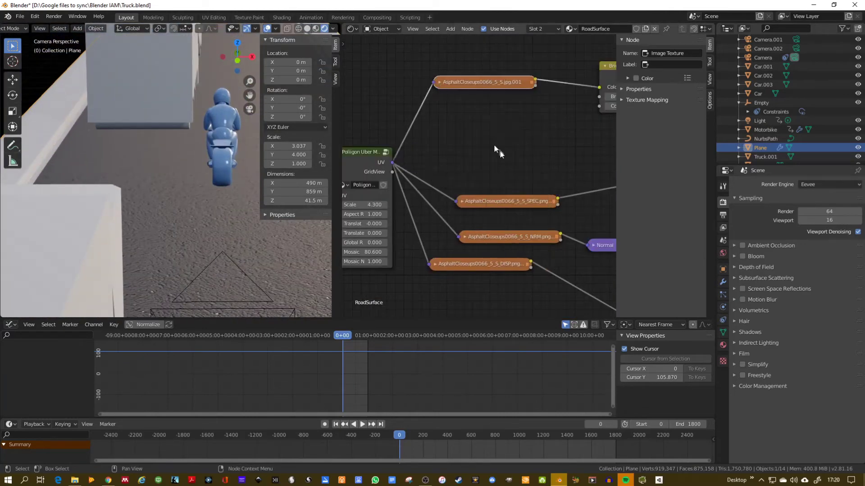
{"action": "middle_click_drag", "start_coordinate": [477, 207], "coordinate": [423, 143]}
{"action": "left_click", "coordinate": [407, 137]}
{"action": "left_click_drag", "start_coordinate": [441, 137], "coordinate": [441, 35]}
{"action": "left_click", "coordinate": [486, 120]}
{"action": "left_click", "coordinate": [476, 157]}
{"action": "left_click", "coordinate": [408, 36]}
{"action": "middle_click_drag", "start_coordinate": [482, 77], "coordinate": [427, 162]}
{"action": "left_click", "coordinate": [455, 183]}
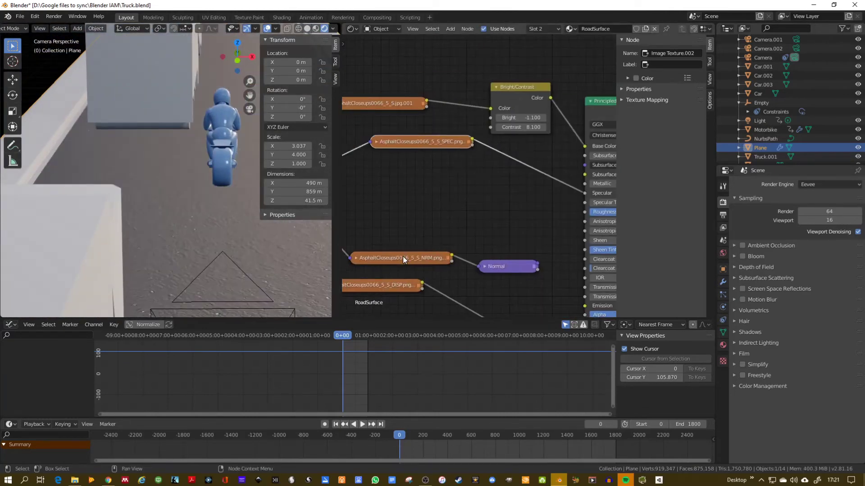
Move the NRM texture node up and connect the Normal node to the Principled BSDF's Normal input.
{"action": "left_click_drag", "start_coordinate": [403, 256], "coordinate": [410, 187]}
{"action": "key", "text": "h"}
{"action": "key", "text": "h"}
{"action": "middle_click_drag", "start_coordinate": [540, 228], "coordinate": [457, 172]}
{"action": "left_click_drag", "start_coordinate": [454, 209], "coordinate": [501, 268]}
{"action": "middle_click_drag", "start_coordinate": [375, 205], "coordinate": [497, 107]}
Change the colour space of the DISP texture and collapse its node.
{"action": "left_click", "coordinate": [361, 132]}
{"action": "left_click", "coordinate": [436, 216]}
{"action": "left_click", "coordinate": [433, 255]}
{"action": "key", "text": "h"}
Disconnect the Normal node from the Principled BSDF and set the Displacement node's Midlevel to 2.300 and Scale to 0.005.
{"action": "middle_click_drag", "start_coordinate": [504, 259], "coordinate": [314, 259]}
{"action": "left_click_drag", "start_coordinate": [525, 279], "coordinate": [534, 279]}
{"action": "middle_click_drag", "start_coordinate": [453, 234], "coordinate": [385, 256]}
{"action": "left_click_drag", "start_coordinate": [363, 192], "coordinate": [365, 204]}
{"action": "left_click", "coordinate": [438, 302]}
{"action": "left_click", "coordinate": [437, 302]}
{"action": "left_click", "coordinate": [437, 302]}
{"action": "middle_click_drag", "start_coordinate": [257, 285], "coordinate": [152, 252]}
{"action": "scroll", "coordinate": [152, 252], "scroll_direction": "down", "scroll_amount": 3}
{"action": "key", "text": "KP_0"}
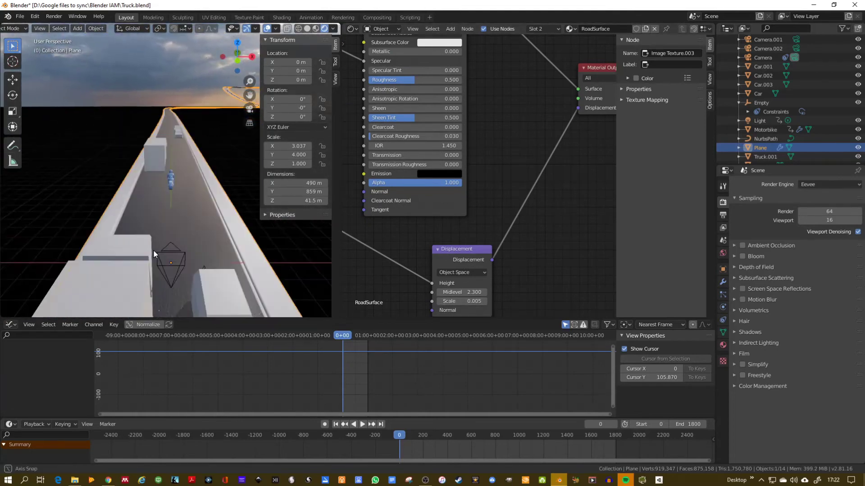
Try feeding the expanded Normal node into the Displacement node's Normal input.
{"action": "middle_click_drag", "start_coordinate": [347, 135], "coordinate": [440, 95]}
{"action": "left_click", "coordinate": [408, 93]}
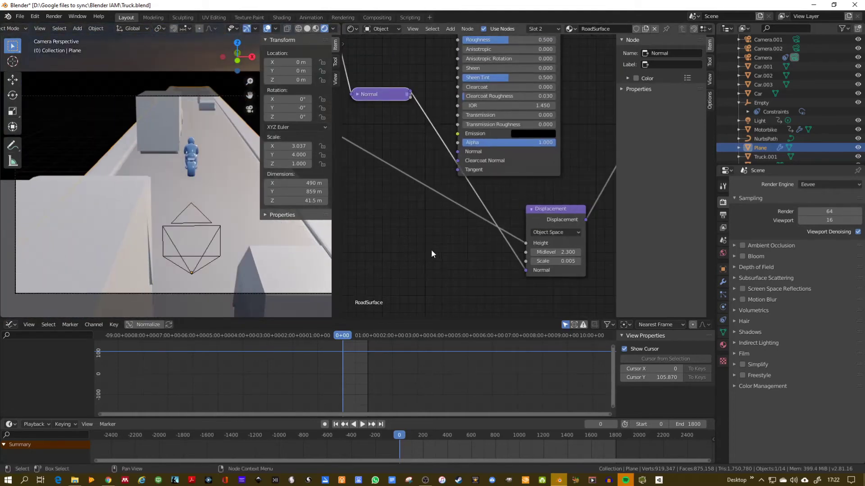
{"action": "left_click", "coordinate": [357, 94]}
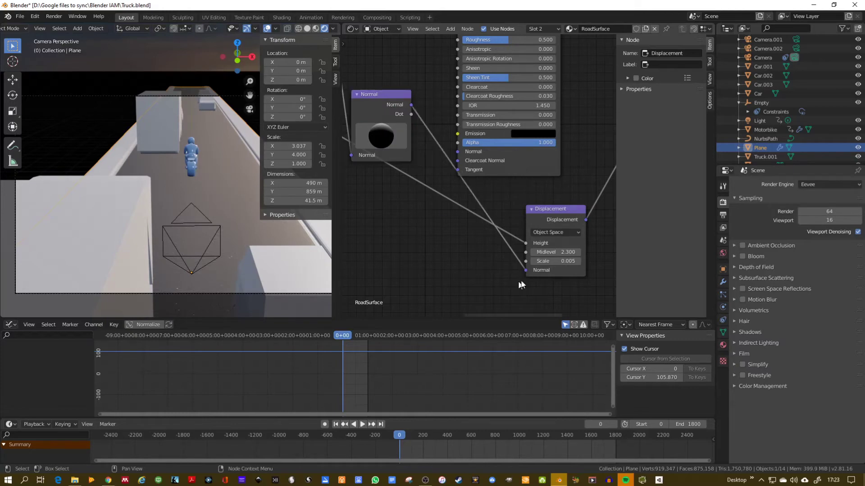
{"action": "left_click_drag", "start_coordinate": [525, 270], "coordinate": [507, 281]}
{"action": "left_click_drag", "start_coordinate": [396, 108], "coordinate": [412, 68]}
Move the DISP texture node up to just below the NRM texture node.
{"action": "middle_click_drag", "start_coordinate": [420, 153], "coordinate": [612, 231]}
{"action": "left_click_drag", "start_coordinate": [429, 181], "coordinate": [435, 122]}
{"action": "middle_click_drag", "start_coordinate": [389, 257], "coordinate": [355, 373]}
{"action": "scroll", "coordinate": [354, 374], "scroll_direction": "down", "scroll_amount": 1}
{"action": "middle_click_drag", "start_coordinate": [482, 94], "coordinate": [422, 79]}
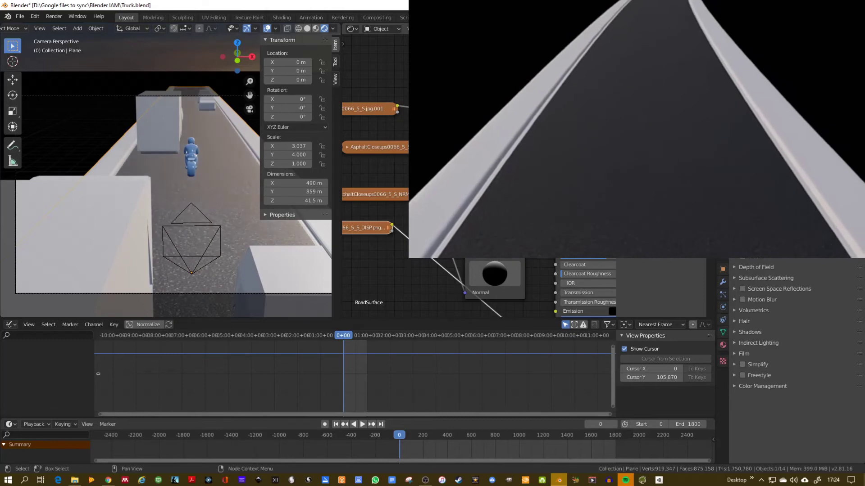
Rework the Displacement node's connection while examining the asphalt relief up close beside the vehicles.
{"action": "middle_click_drag", "start_coordinate": [414, 198], "coordinate": [586, 181]}
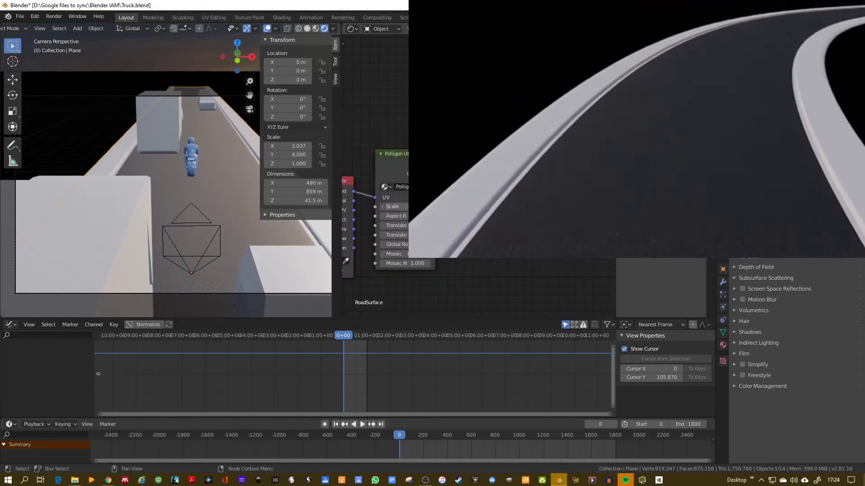
{"action": "scroll", "coordinate": [264, 224], "scroll_direction": "down", "scroll_amount": 1}
{"action": "middle_click", "coordinate": [287, 253]}
{"action": "scroll", "coordinate": [287, 253], "scroll_direction": "up", "scroll_amount": 8}
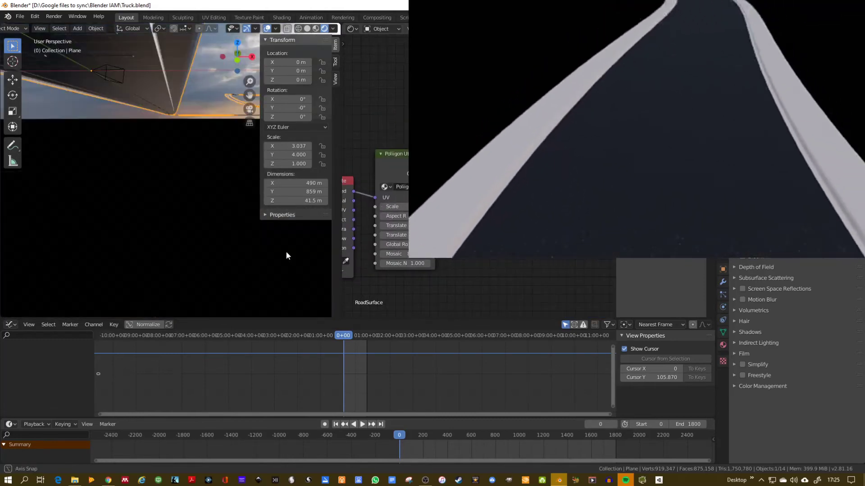
{"action": "middle_click_drag", "start_coordinate": [558, 268], "coordinate": [423, 216]}
{"action": "left_click_drag", "start_coordinate": [426, 211], "coordinate": [406, 268]}
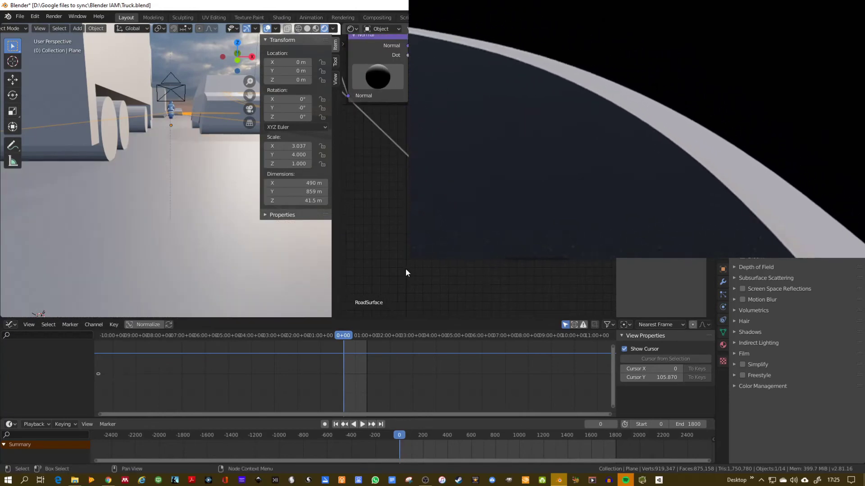
{"action": "mouse_move", "coordinate": [430, 185]}
{"action": "left_mouse_down"}
{"action": "mouse_move", "coordinate": [432, 202]}
{"action": "mouse_move", "coordinate": [435, 182]}
{"action": "left_mouse_up"}
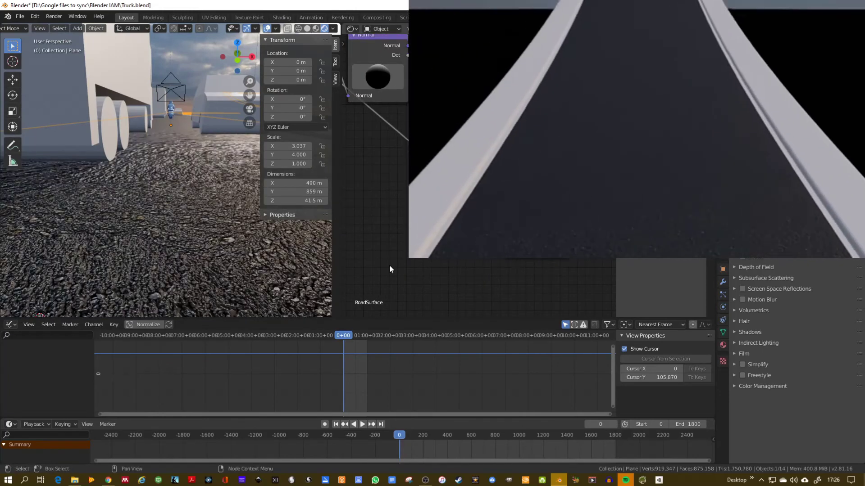
{"action": "scroll", "coordinate": [209, 248], "scroll_direction": "down", "scroll_amount": 8}
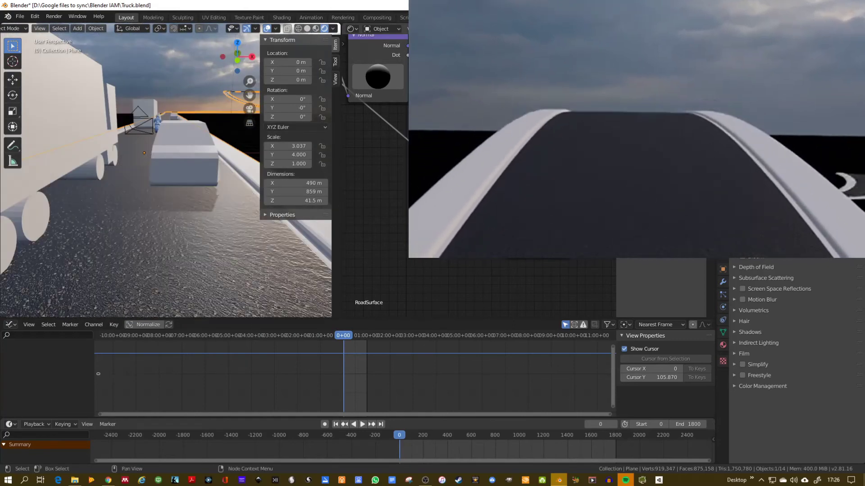
Set the Poliigon mapping node's Scale to 8.900 and save the scene file.
{"action": "middle_click_drag", "start_coordinate": [356, 148], "coordinate": [446, 207]}
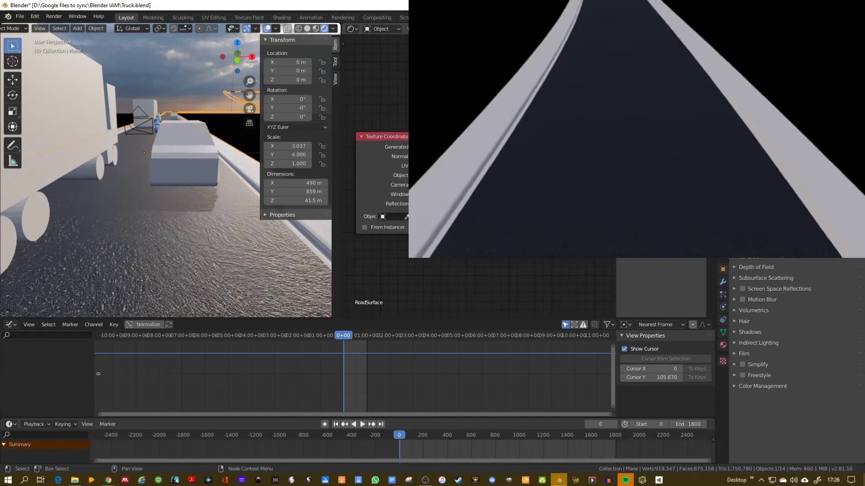
{"action": "mouse_move", "coordinate": [639, 130]}
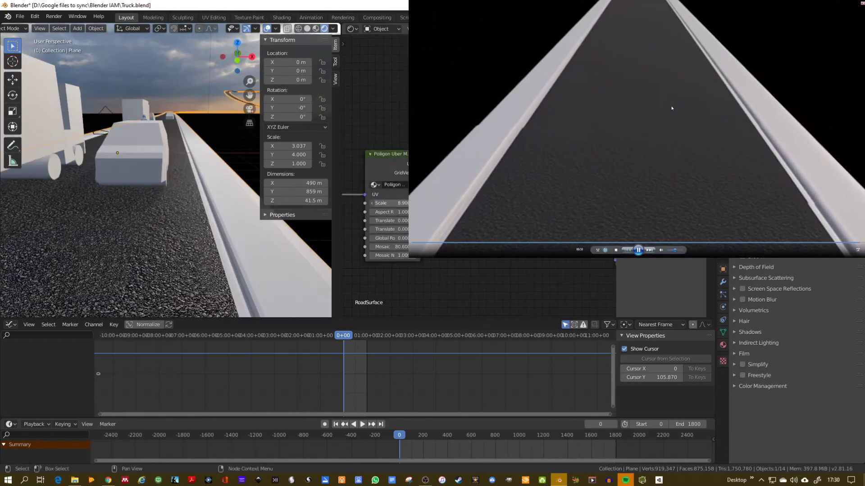
{"action": "left_click", "coordinate": [20, 16]}
{"action": "left_click", "coordinate": [20, 76]}
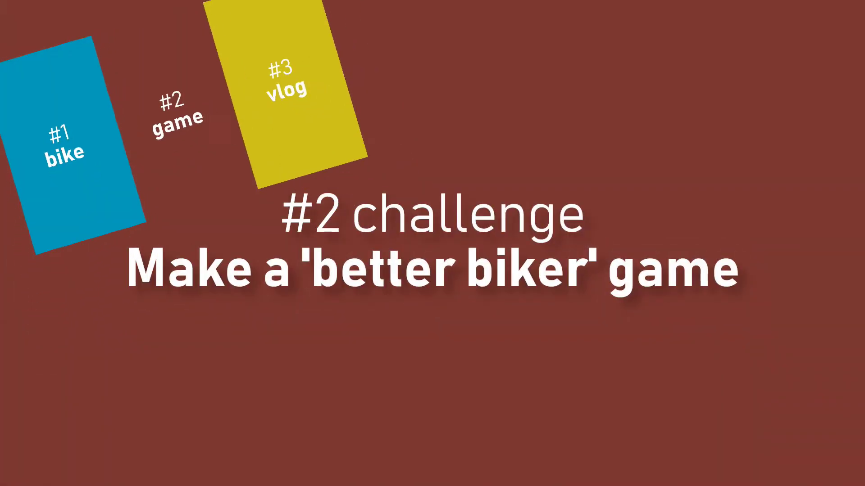